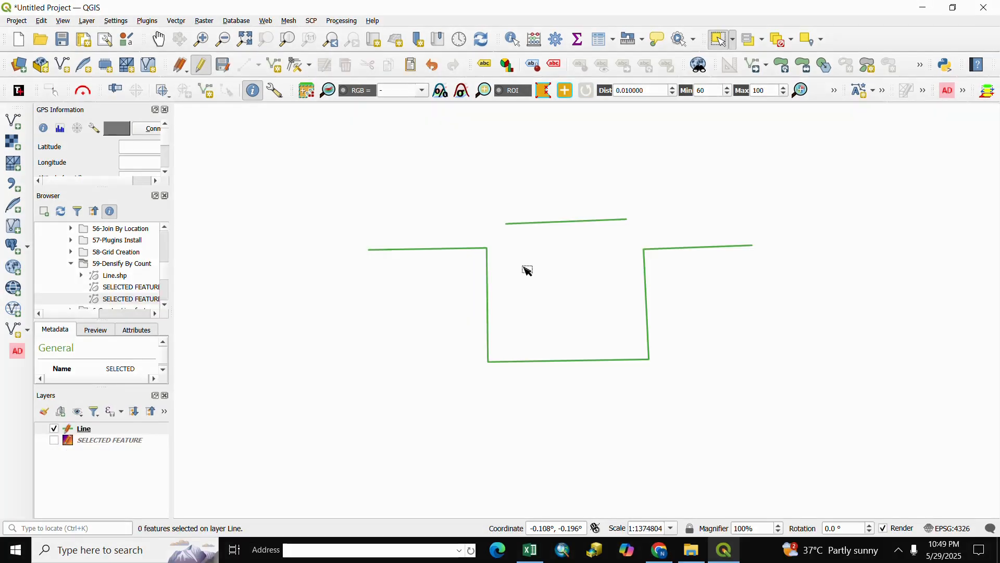
Step: Select the short upper line and the stepped line in turn to inspect their vertices, and clear the selection
left_click_drag(526, 188, 583, 252)
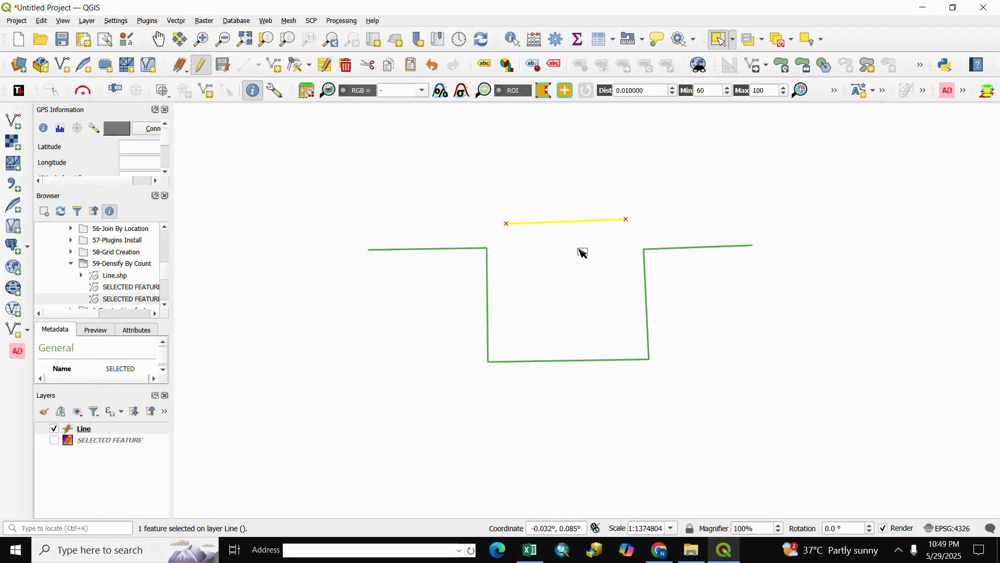
left_click_drag(432, 258, 678, 375)
left_click(564, 290)
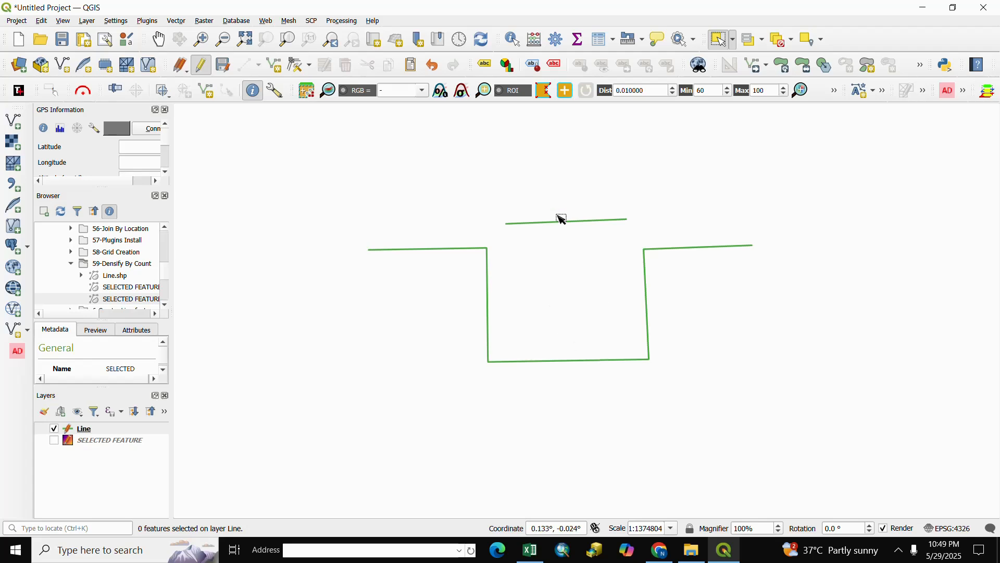
Step: Select the short upper line and run Densify by Count on the Line layer's selected features only, adding 3 vertices, to a temporary layer
left_click_drag(565, 217, 633, 279)
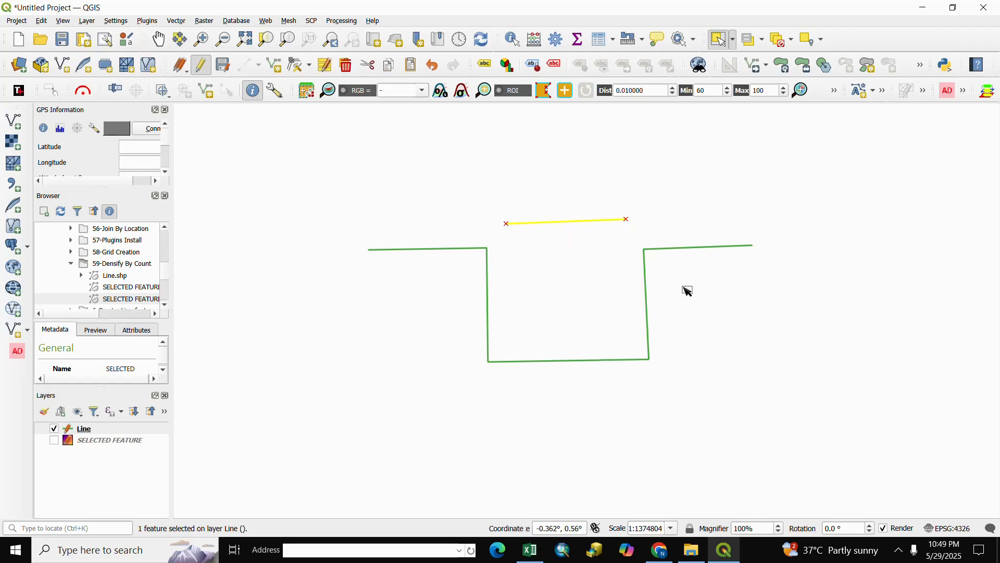
left_click(177, 21)
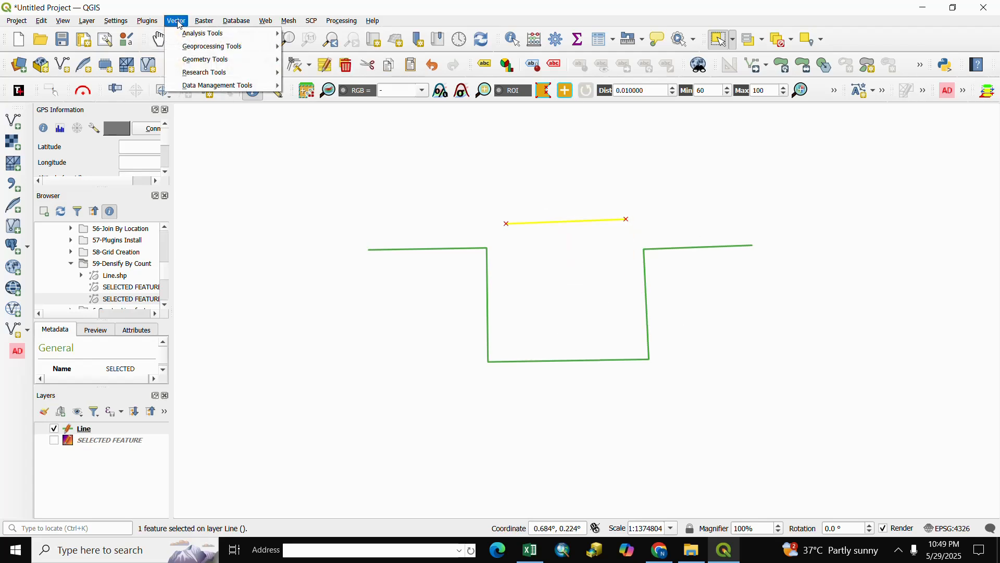
mouse_move(252, 60)
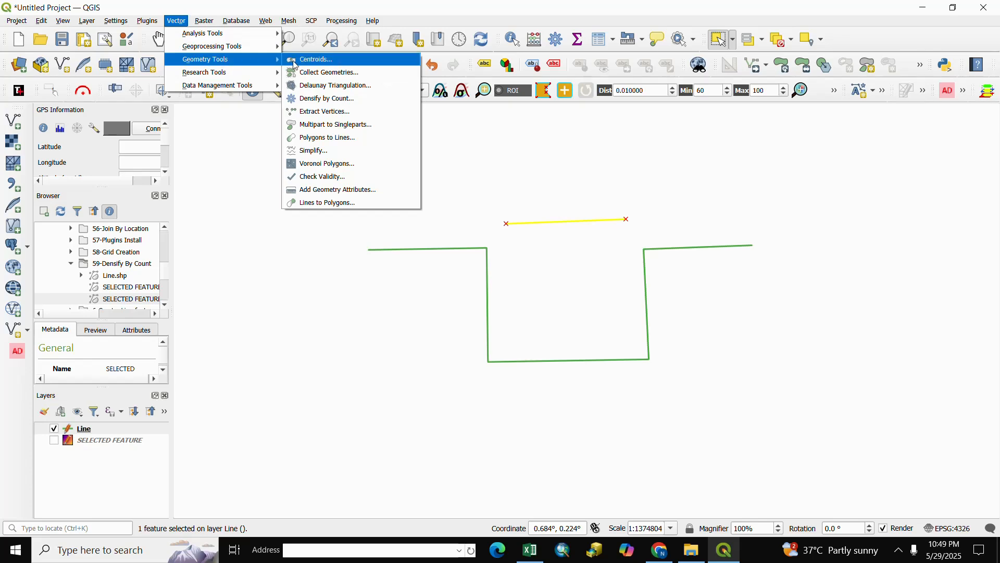
left_click(346, 103)
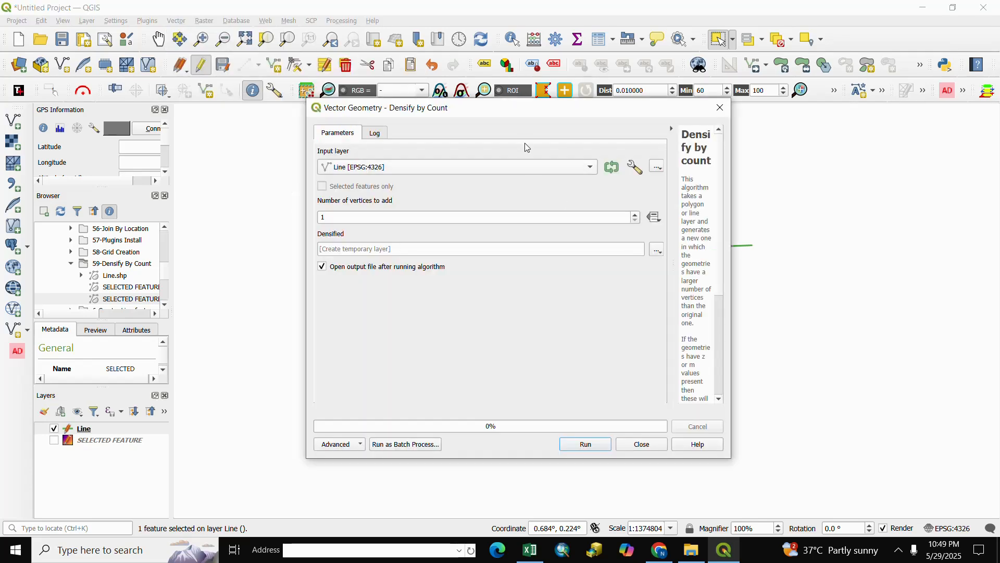
left_click(591, 167)
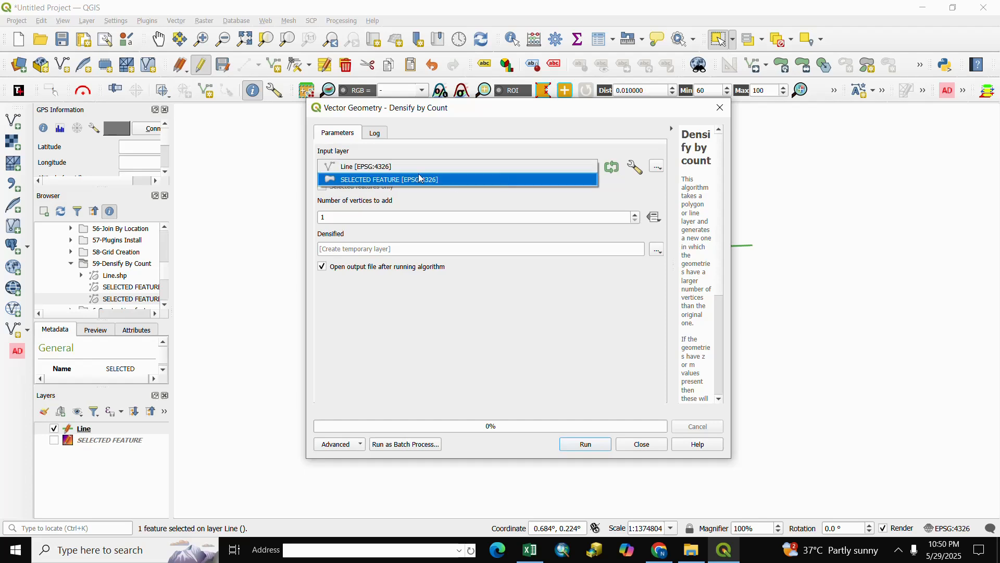
left_click(374, 167)
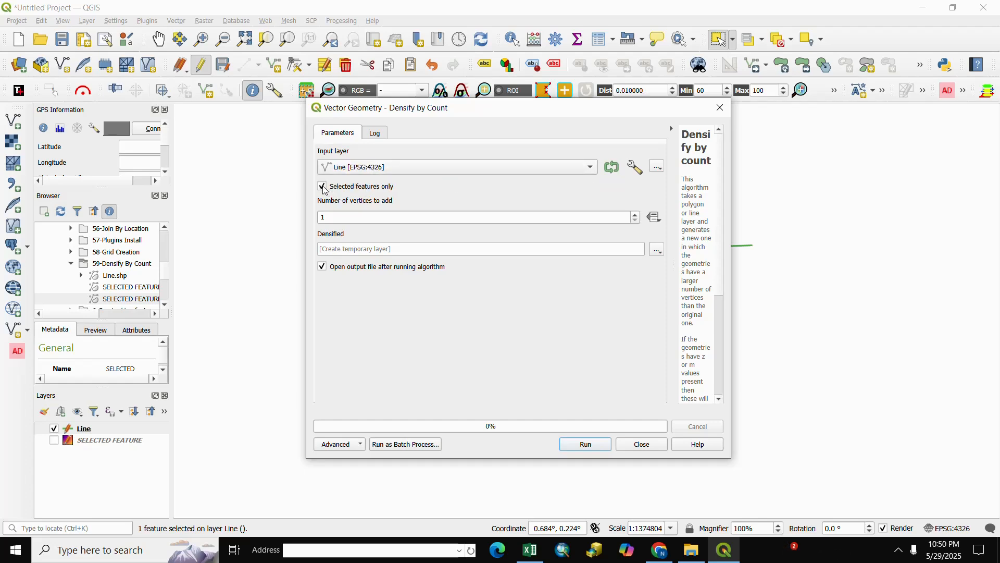
double_click(325, 217)
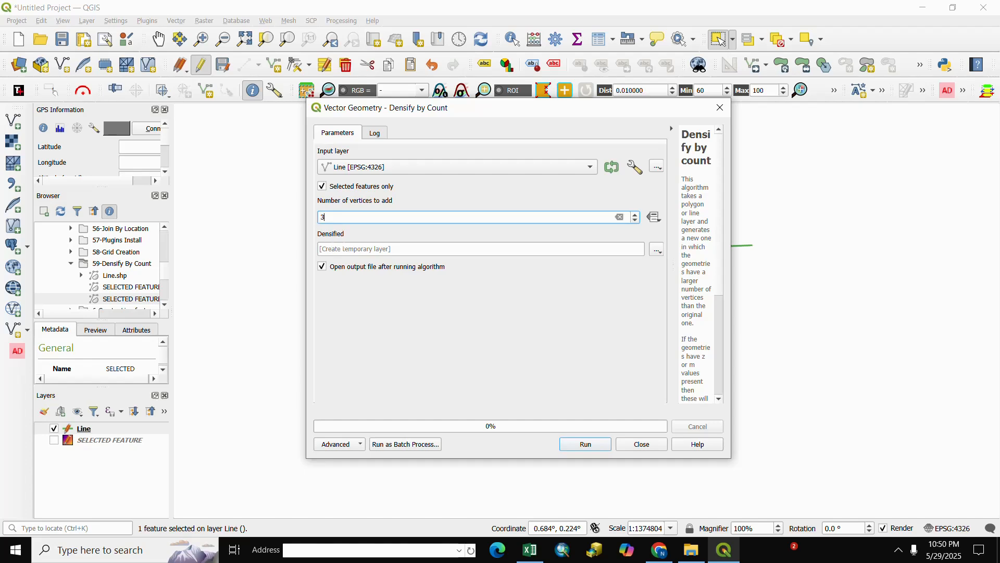
left_click(571, 446)
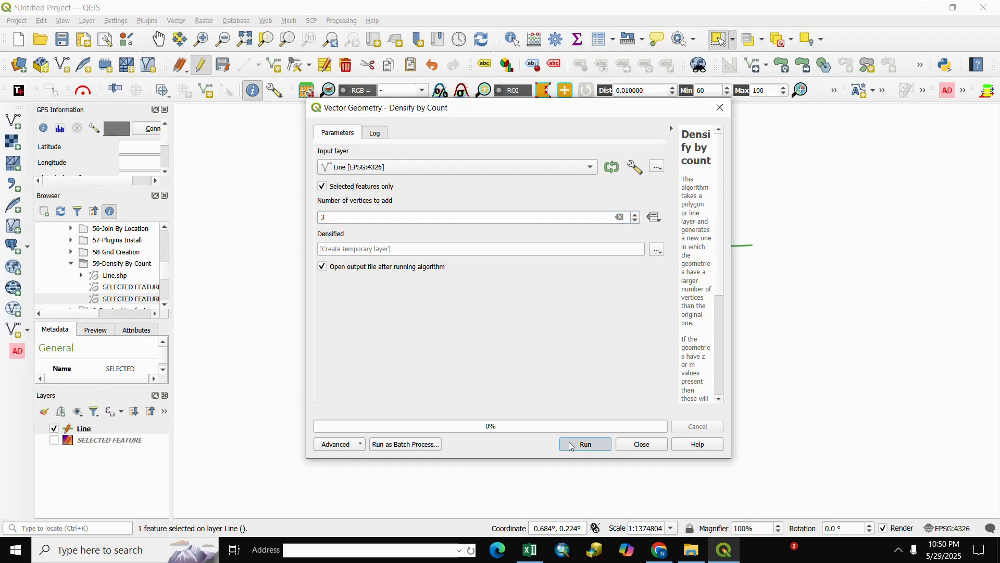
left_click(642, 444)
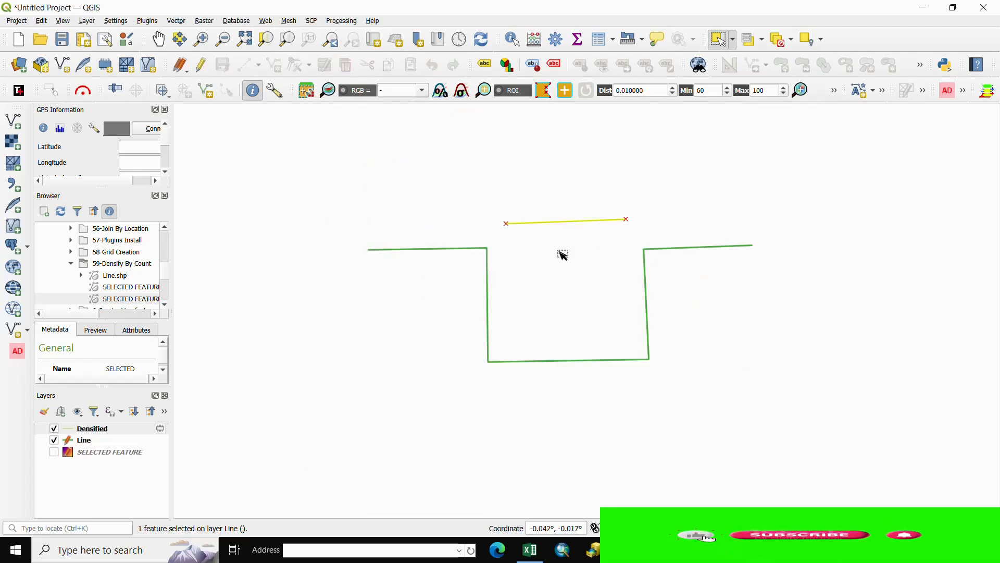
Step: Hide the Line layer and enable editing on the Densified layer
left_click(53, 438)
left_click(54, 441)
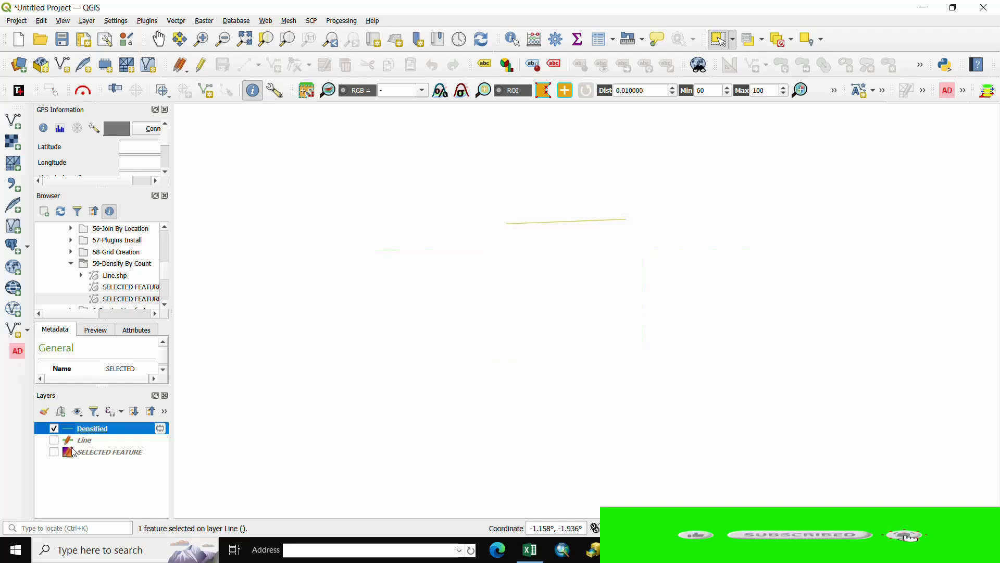
left_click(202, 64)
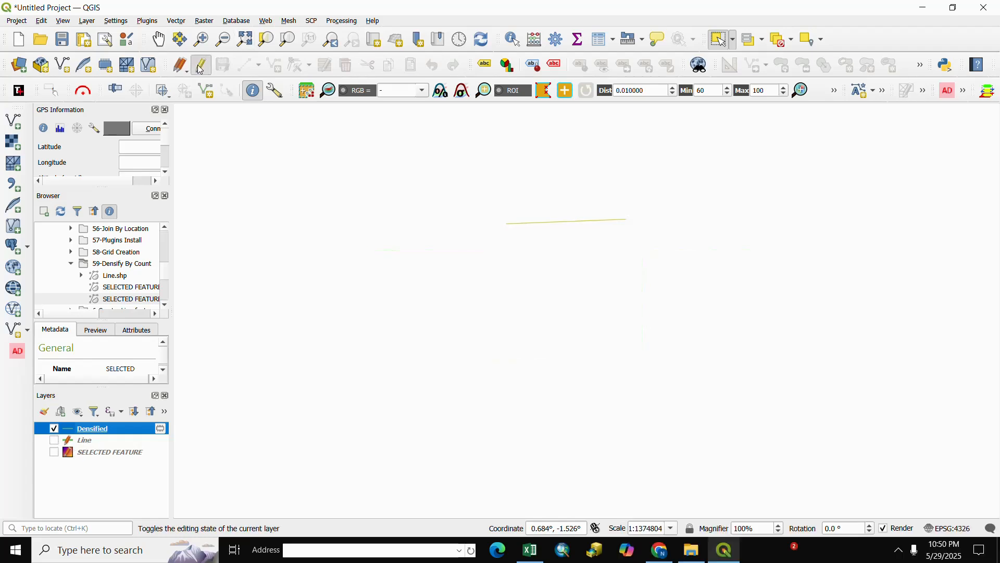
Step: Select the short line in the Densified layer to examine its added vertices
scroll(556, 203, "up", 3)
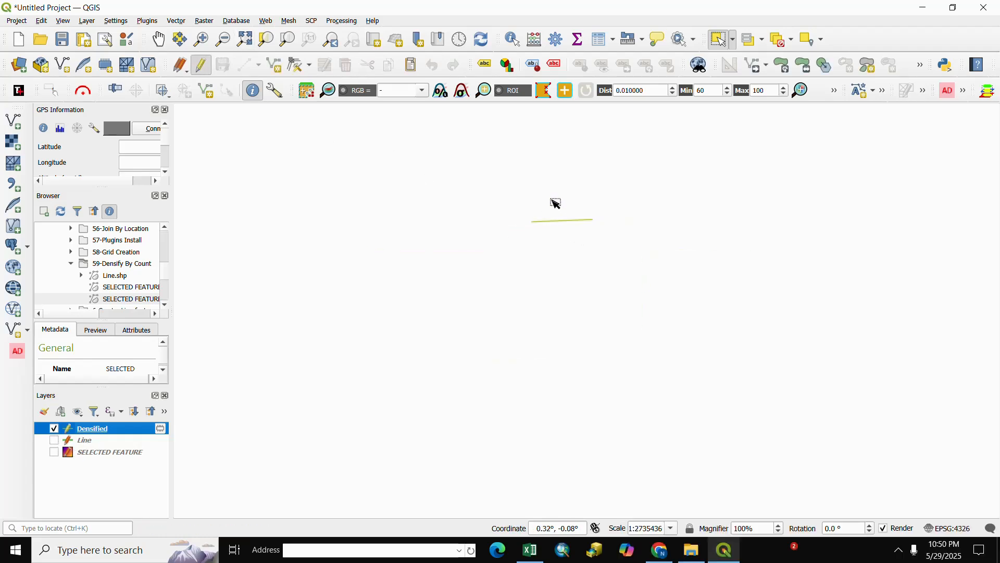
left_click_drag(444, 220, 688, 382)
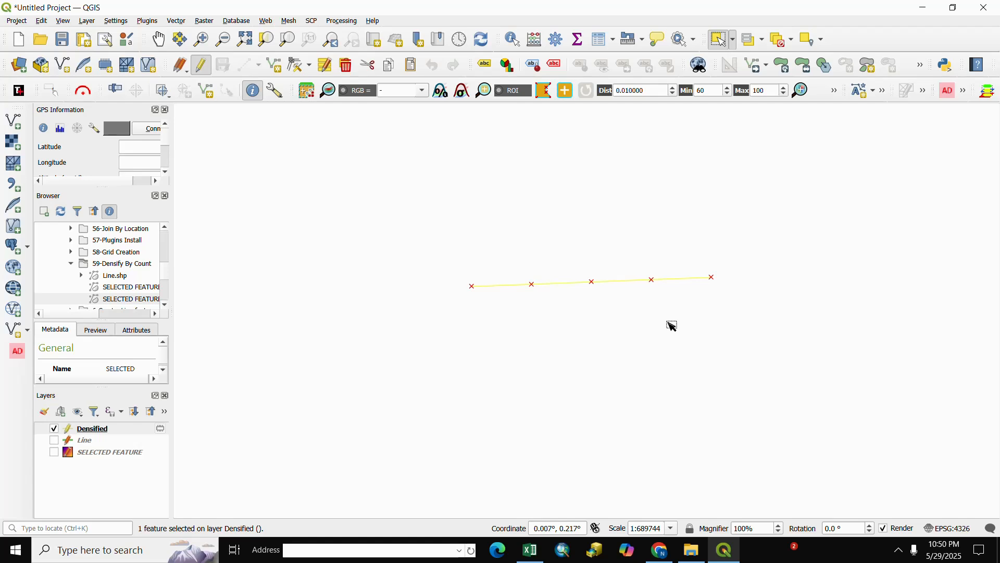
left_click_drag(520, 253, 686, 340)
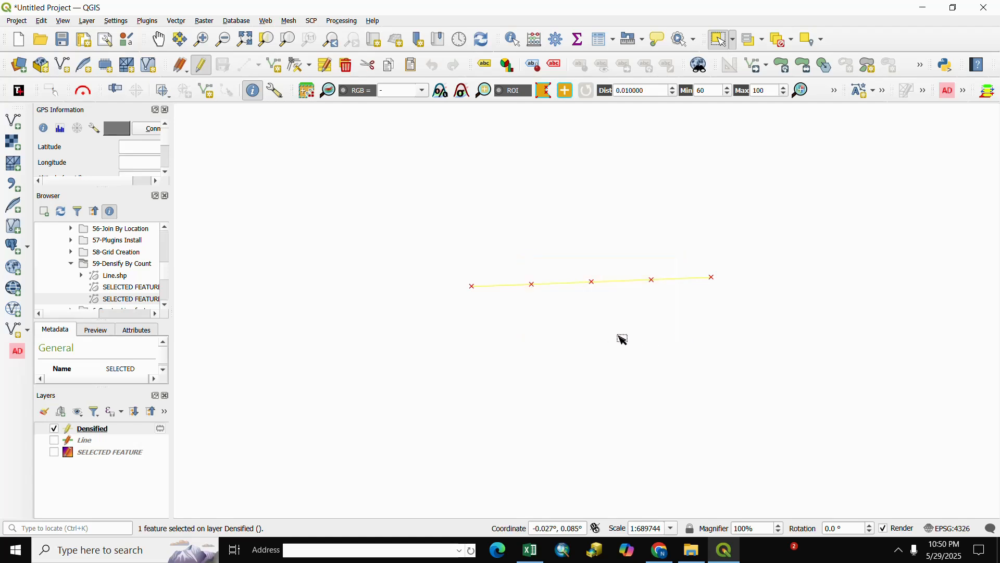
Step: Show the Line layer in place of the Densified layer and clear the selection on the Densified layer
left_click(53, 429)
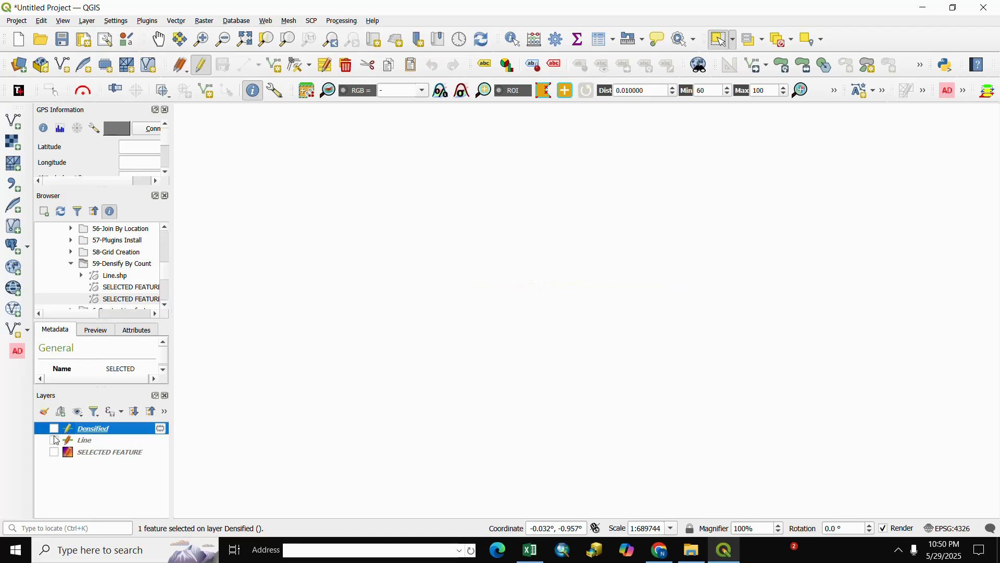
left_click(53, 441)
scroll(482, 354, "up", 1)
scroll(483, 355, "down", 3)
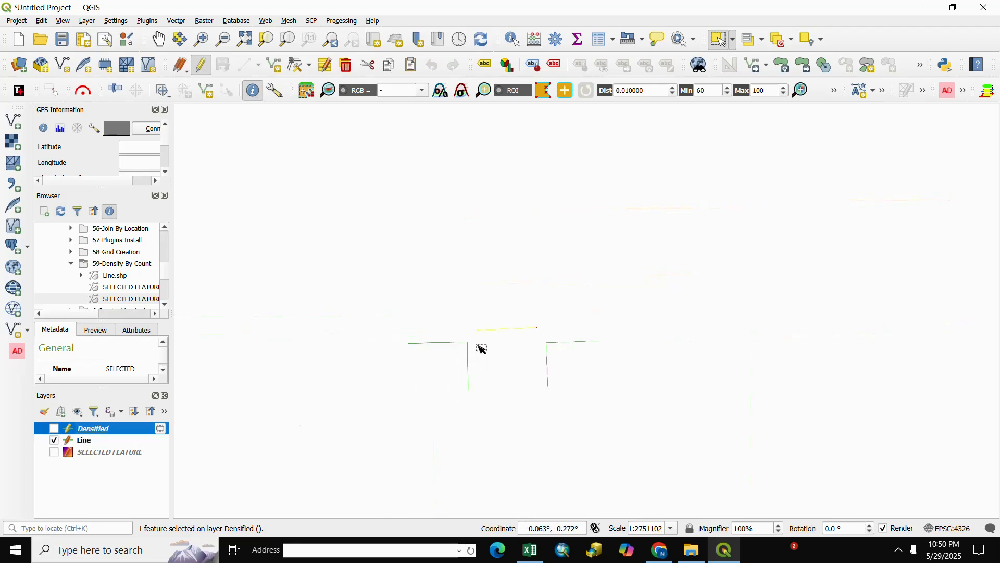
left_click(457, 375)
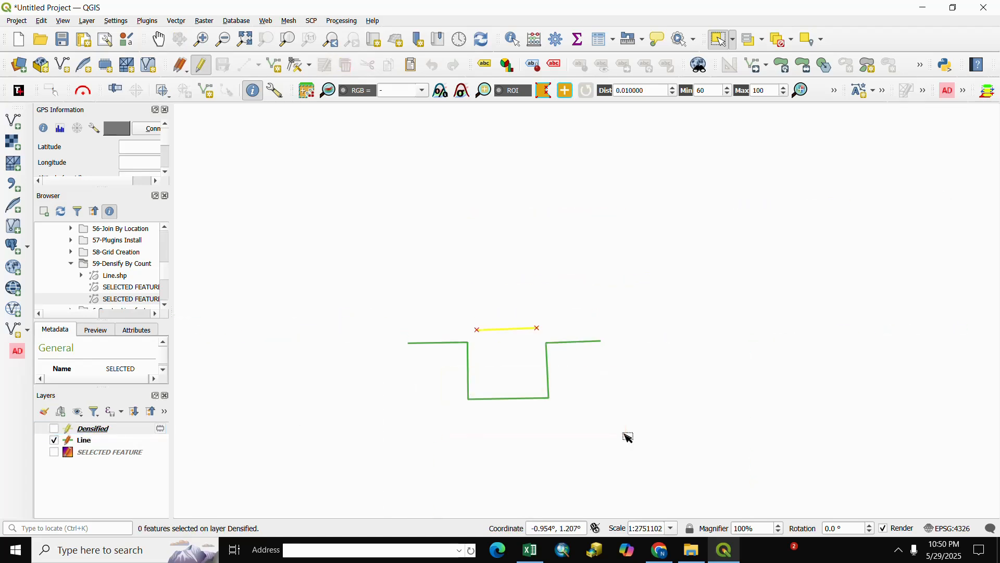
Step: Select the stepped line in the Line layer and run Densify by Count on selected features only, adding 3 vertices, to a temporary layer
left_click(82, 440)
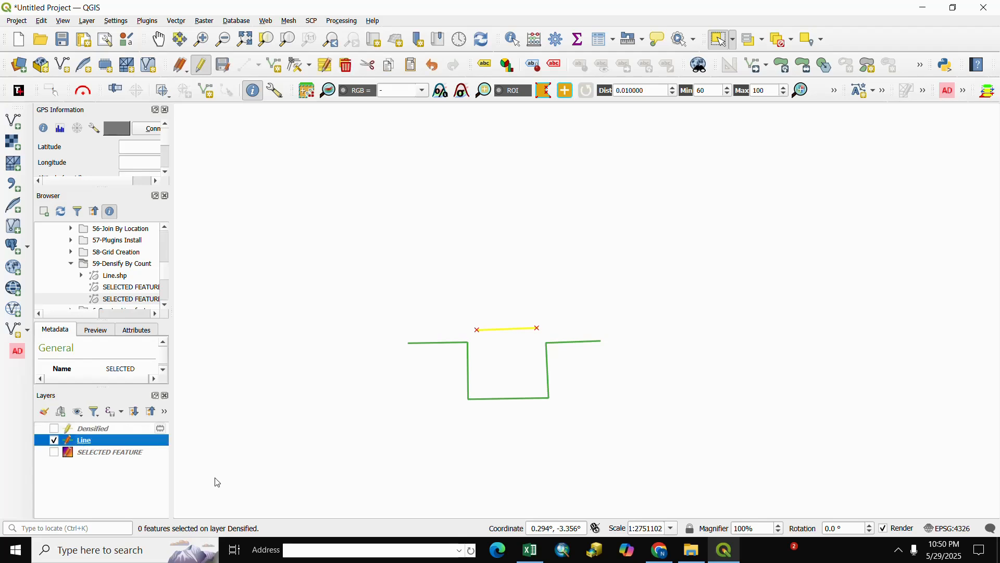
left_click_drag(424, 367, 616, 420)
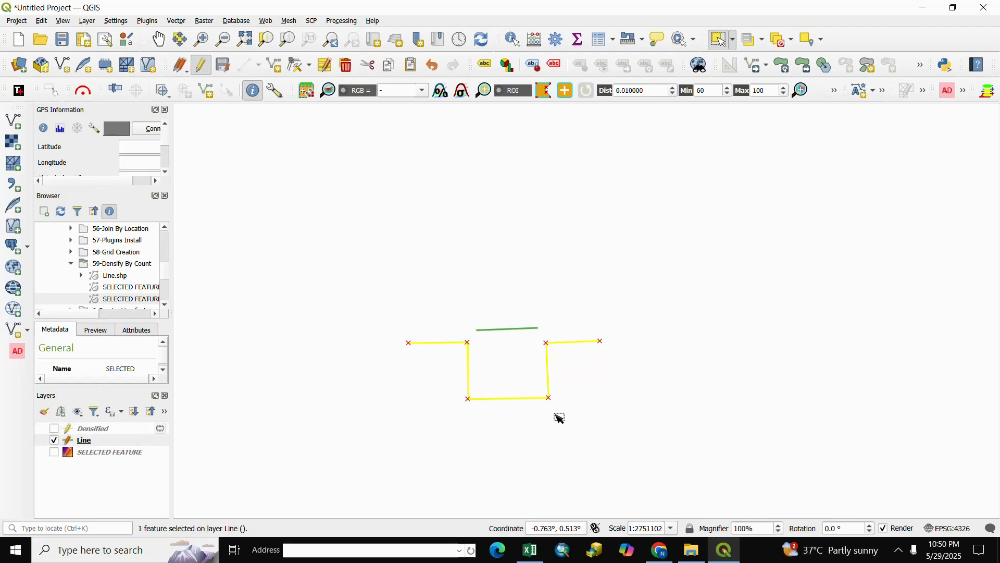
scroll(555, 415, "down", 1)
scroll(556, 415, "up", 1)
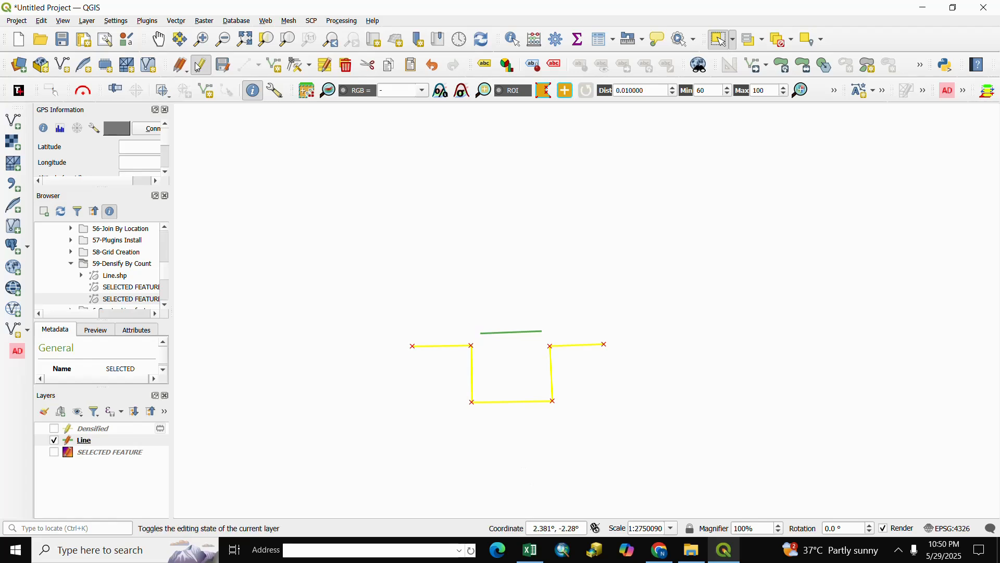
left_click(177, 21)
mouse_move(202, 62)
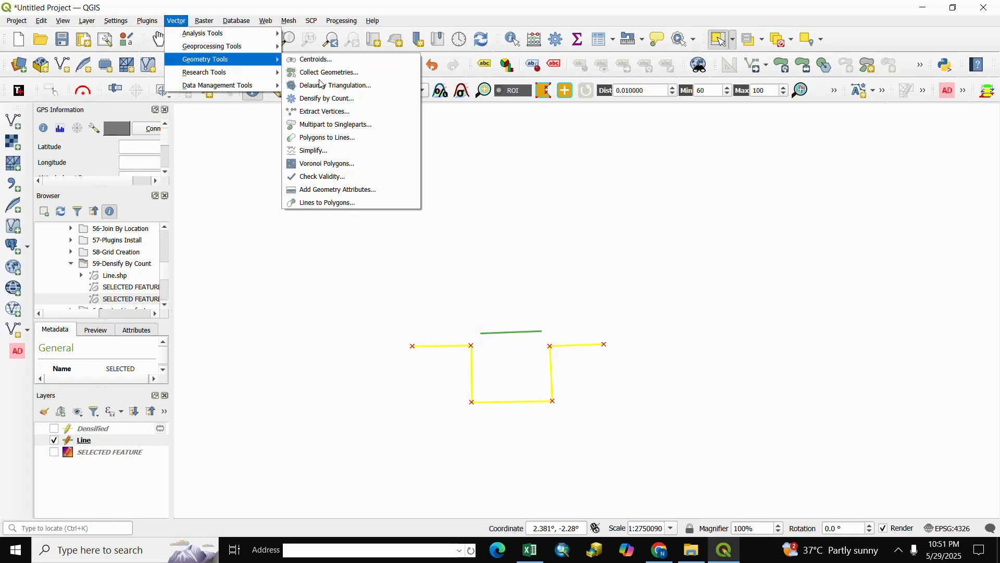
left_click(338, 107)
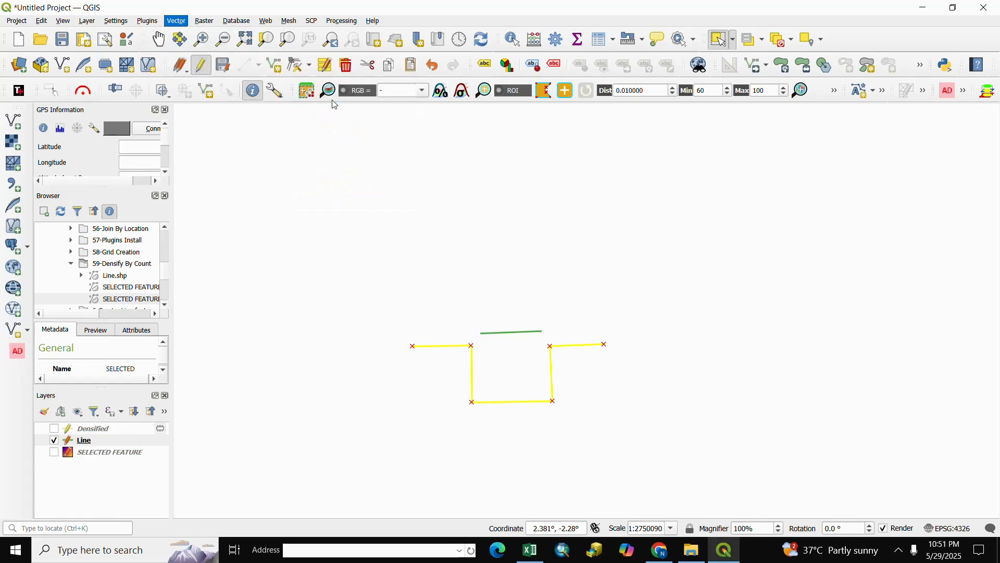
left_click(589, 170)
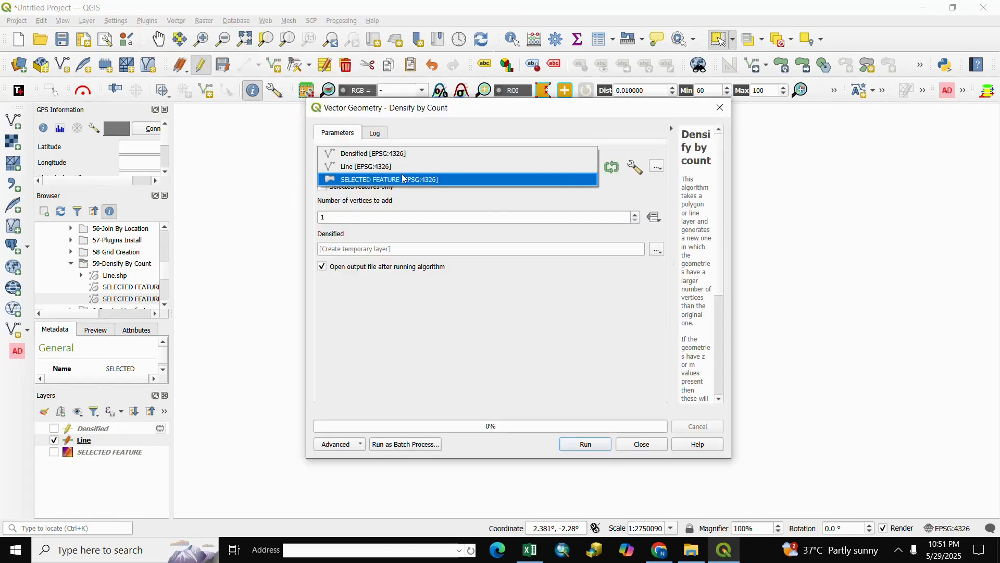
left_click(386, 171)
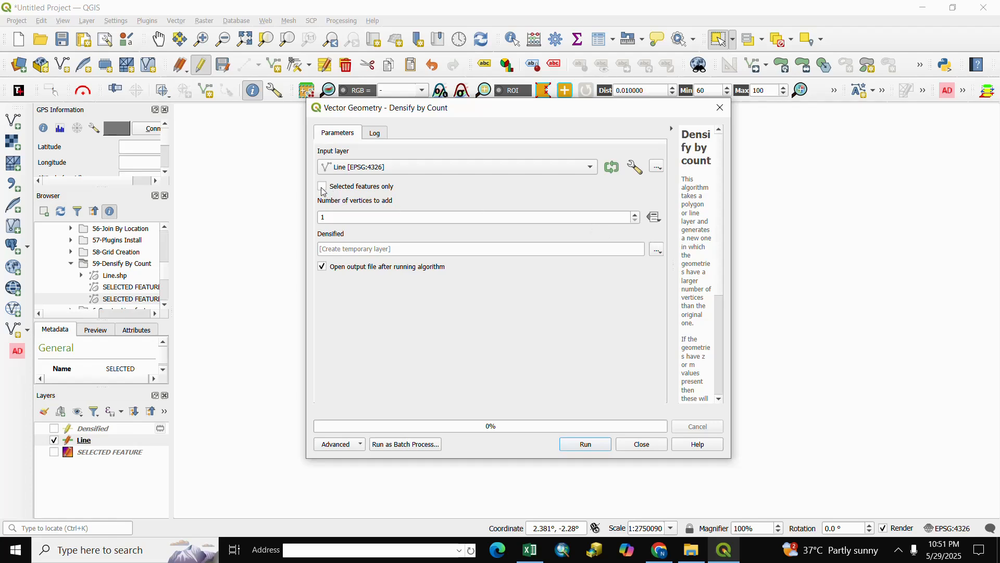
double_click(323, 217)
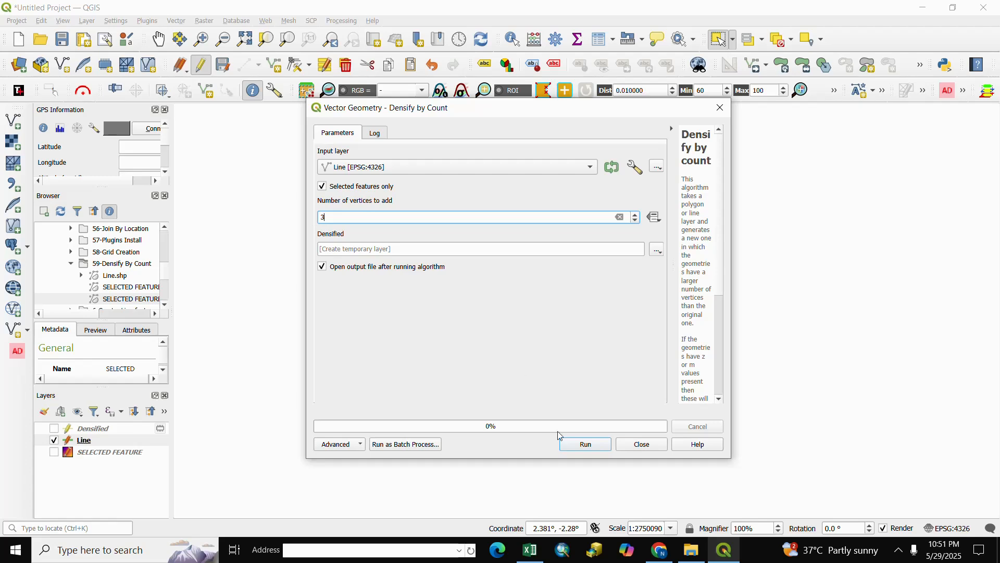
left_click(584, 445)
left_click(646, 446)
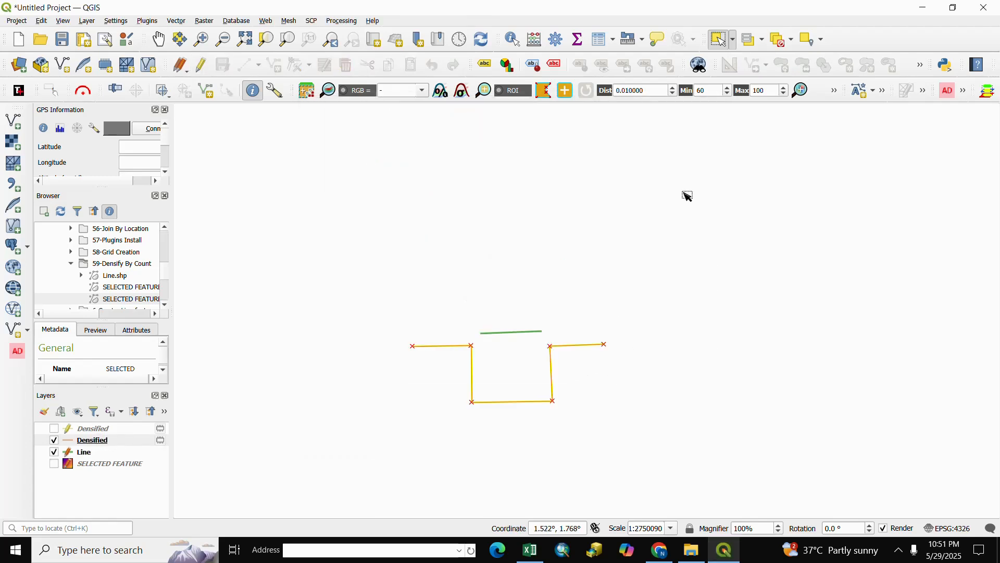
Step: Clear the selection on the Line layer and show only the new Densified layer with editing enabled
left_click(792, 39)
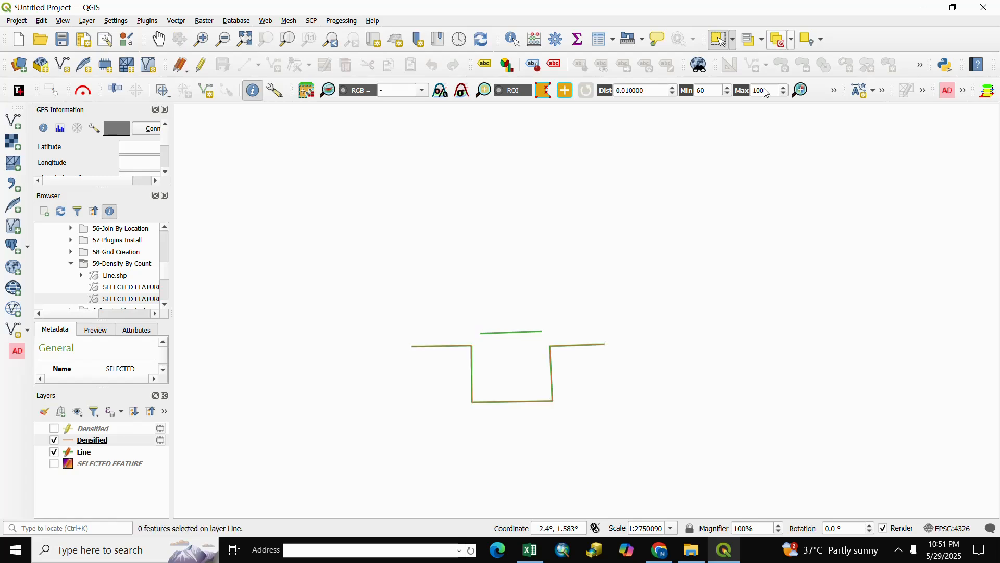
left_click(54, 440)
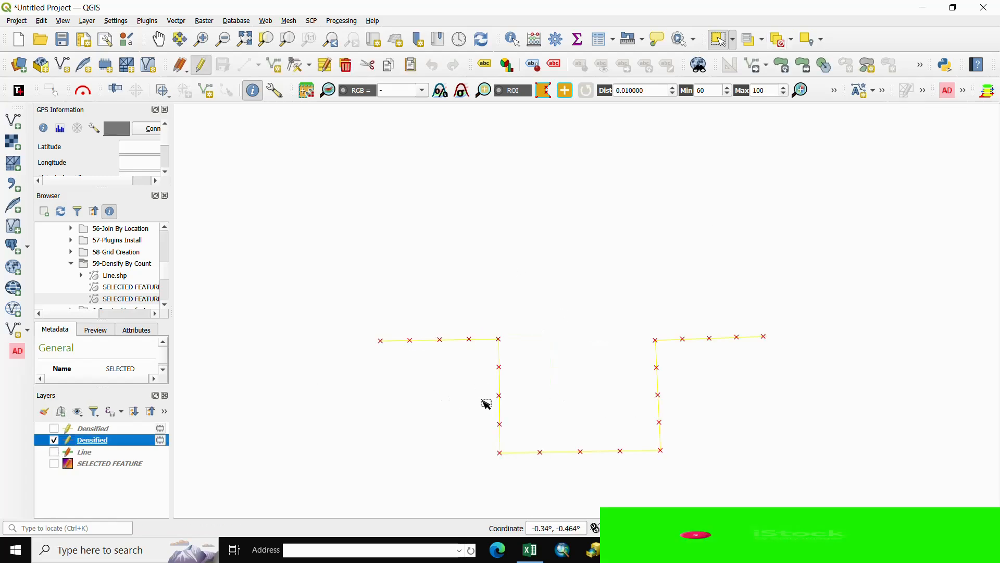
left_click_drag(332, 282, 334, 283)
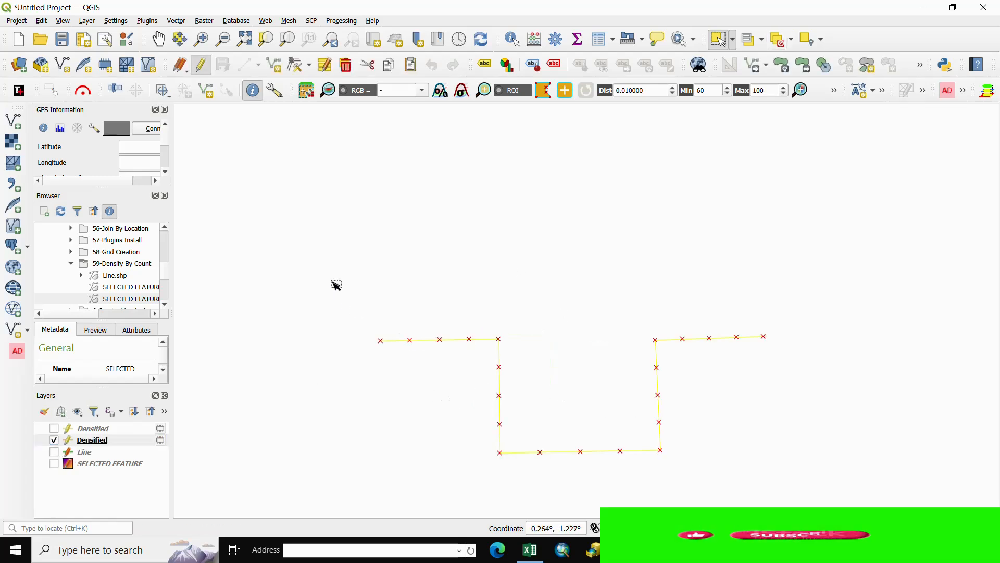
Step: Reselect the stepped line in the new Densified layer to examine its added vertices, and clear the selection
left_click(319, 250)
left_click_drag(319, 250, 757, 472)
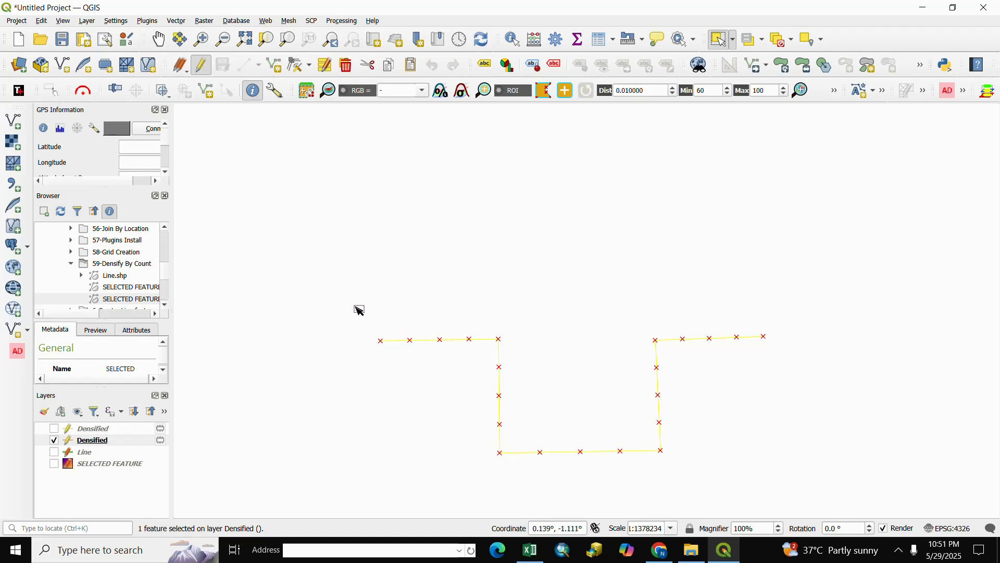
left_click_drag(356, 307, 490, 356)
left_click(378, 391)
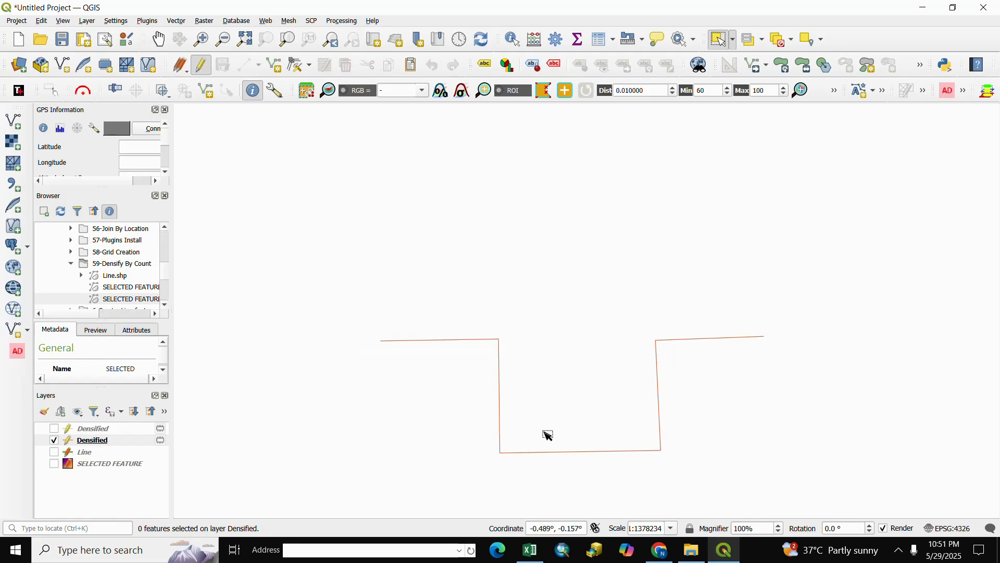
left_click_drag(371, 293, 824, 475)
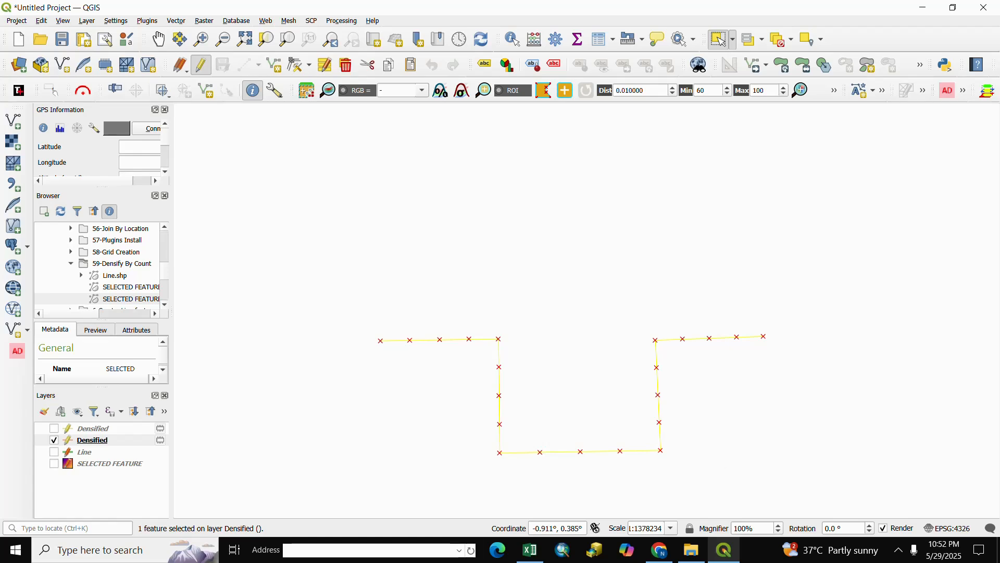
left_click(588, 290)
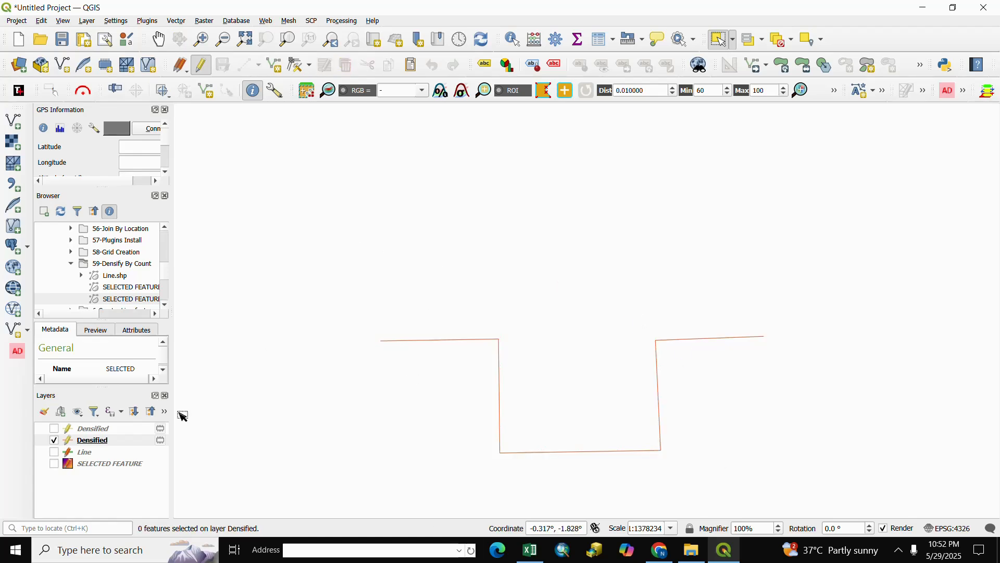
Step: Hide the Densified line layer and show the SELECTED FEATURE polygon layer, centred in the map view
left_click(54, 441)
left_click(54, 464)
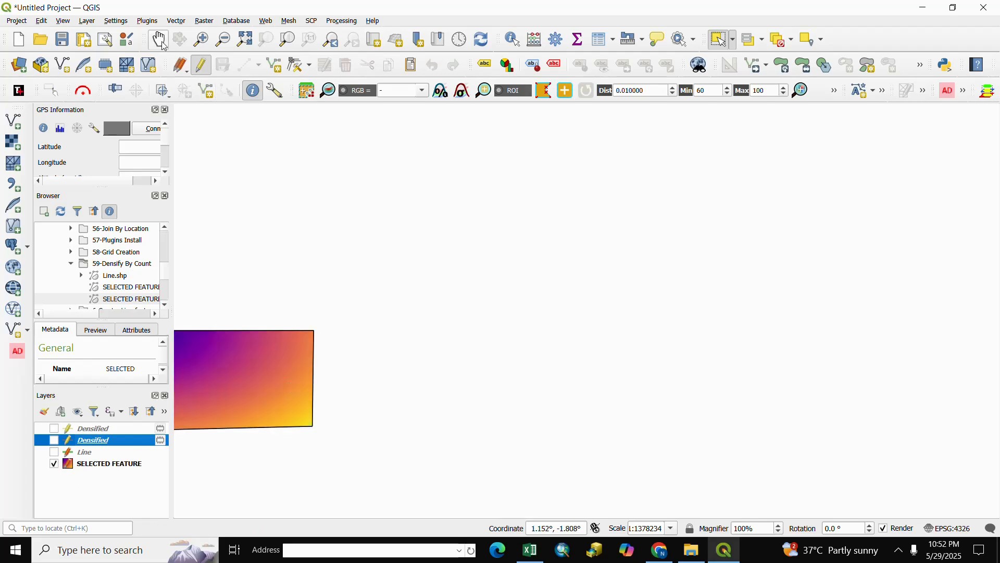
left_click(159, 39)
left_click_drag(276, 405, 603, 356)
scroll(601, 342, "up", 1)
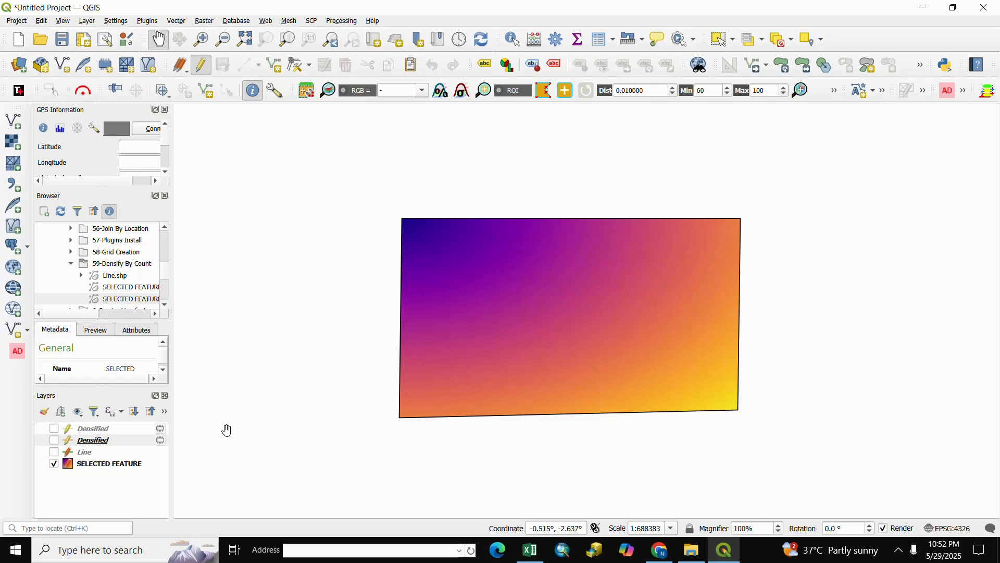
Step: Run Densify by Count on the SELECTED FEATURE polygon layer, adding 3 vertices, to a temporary layer
left_click(180, 22)
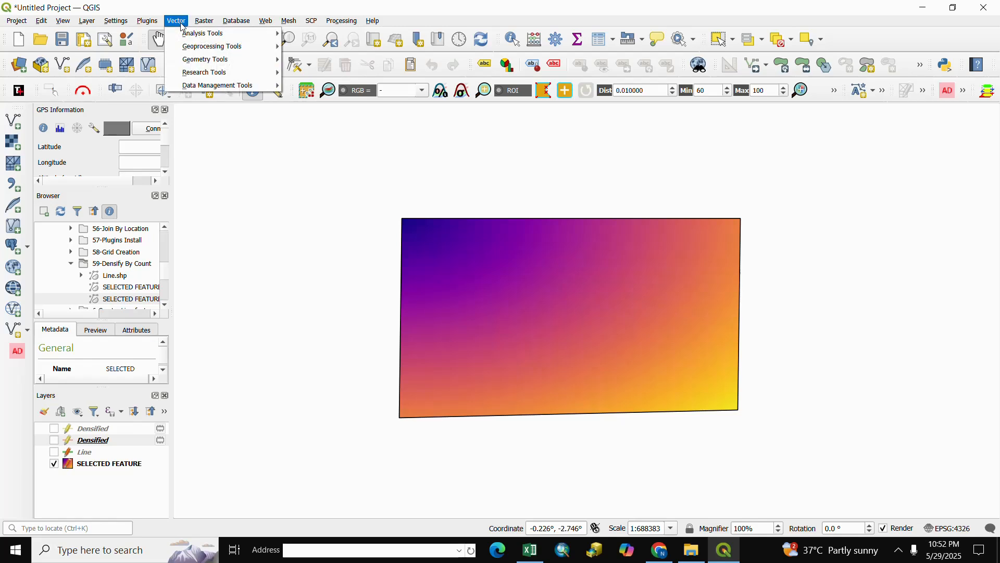
mouse_move(279, 60)
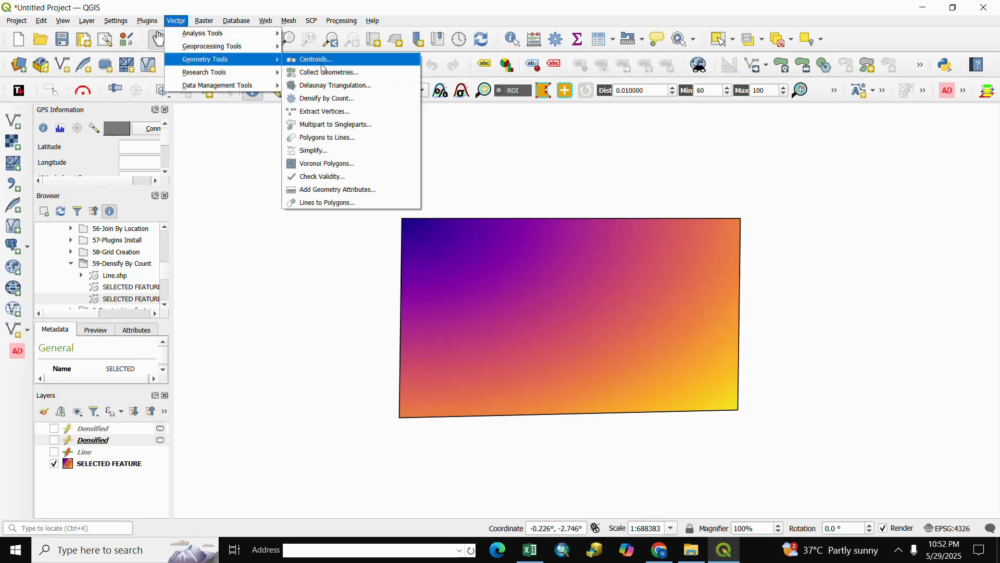
left_click(322, 104)
left_click(589, 167)
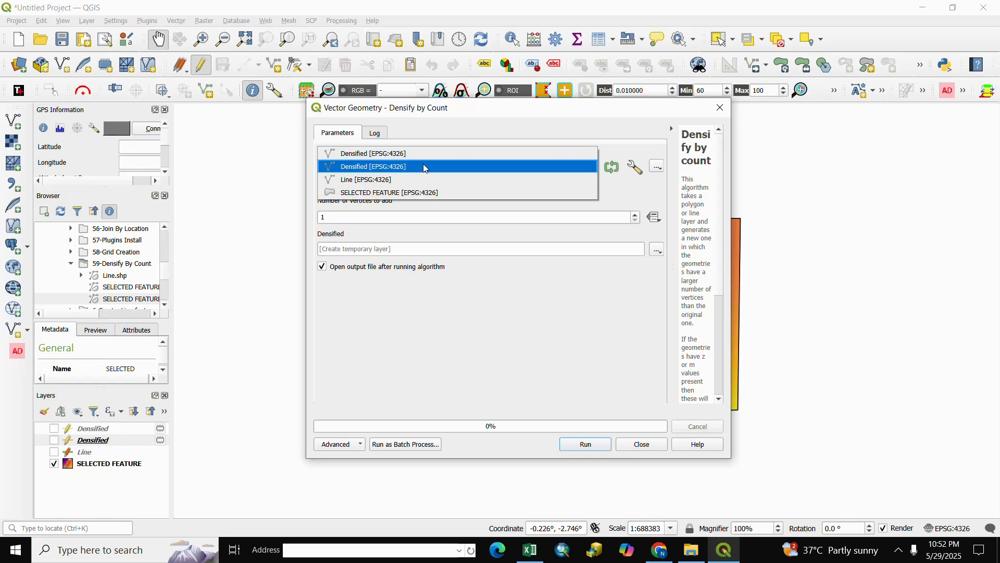
left_click(362, 193)
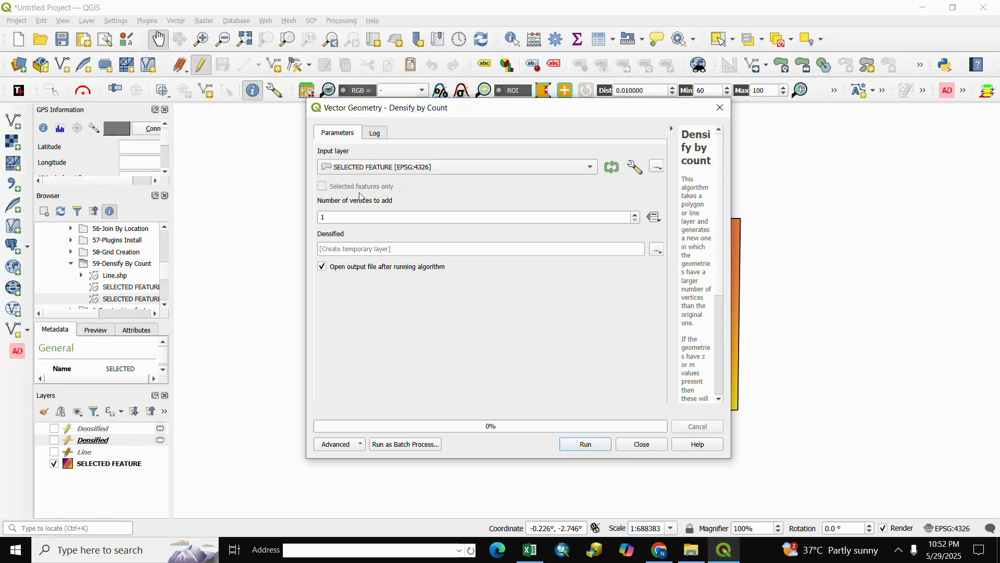
left_click_drag(336, 218, 323, 217)
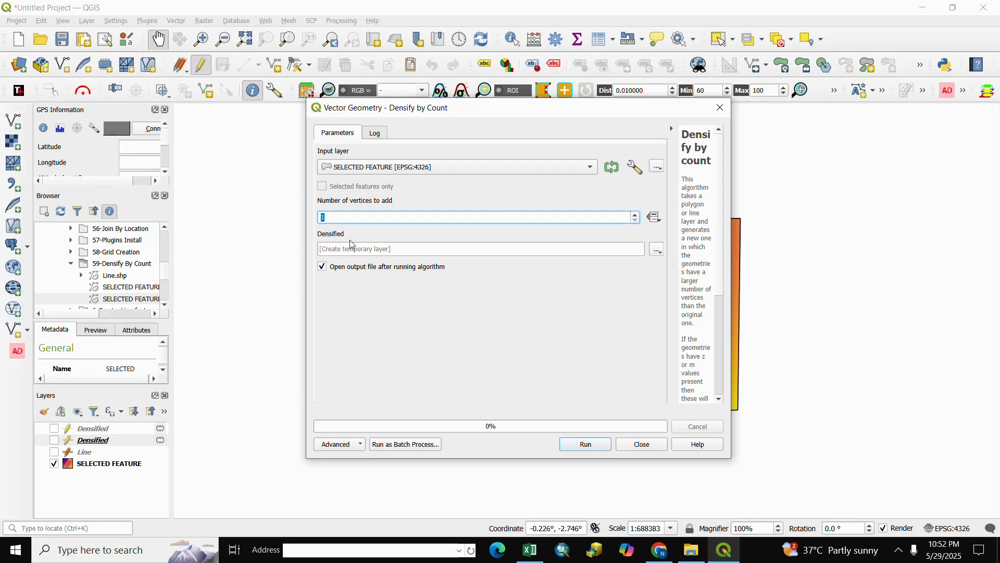
left_click(578, 444)
left_click(642, 444)
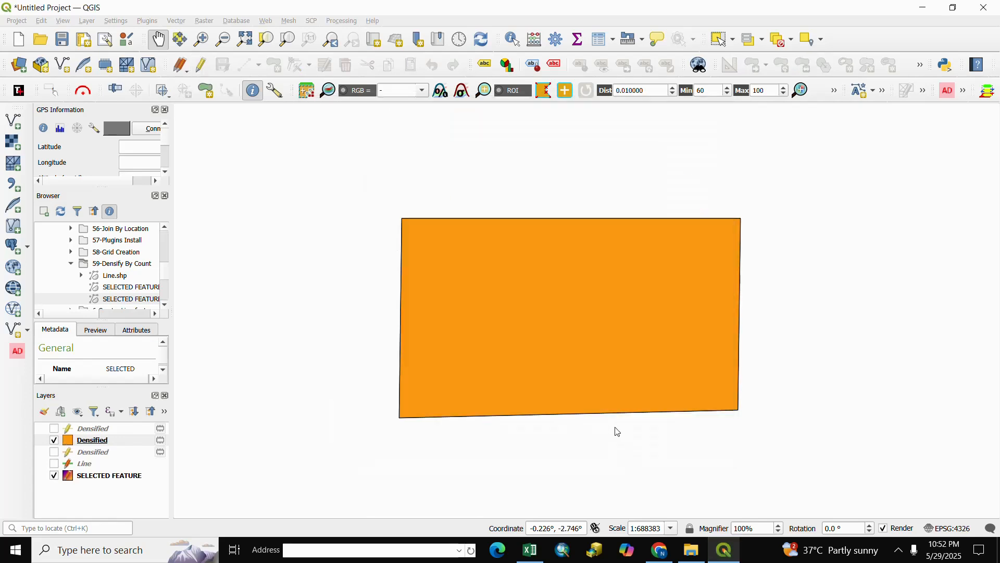
Step: Hide the SELECTED FEATURE layer, enable editing on the new Densified polygon layer, and select its polygon to examine the added vertices
left_click(55, 476)
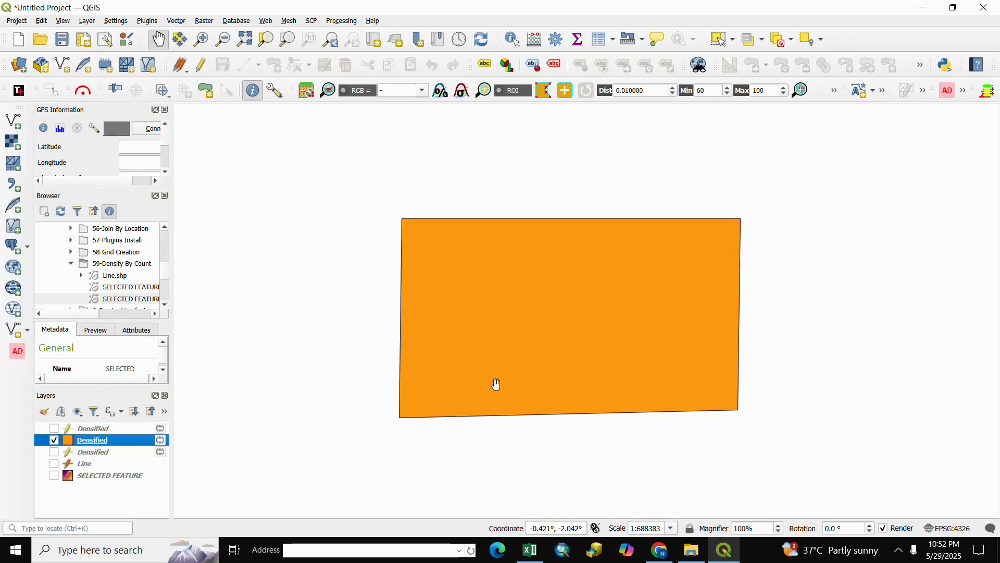
left_click(193, 74)
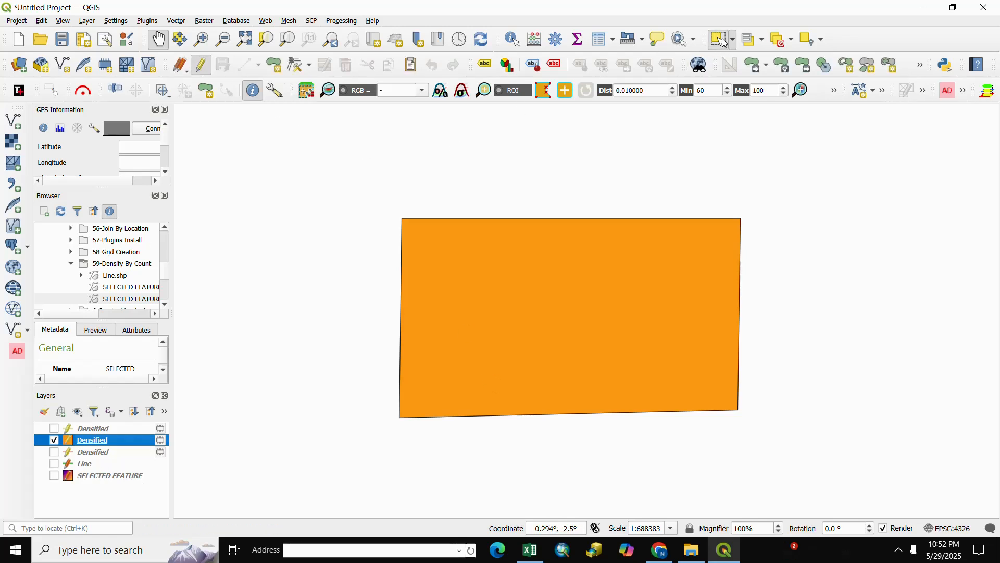
left_click_drag(324, 171, 808, 484)
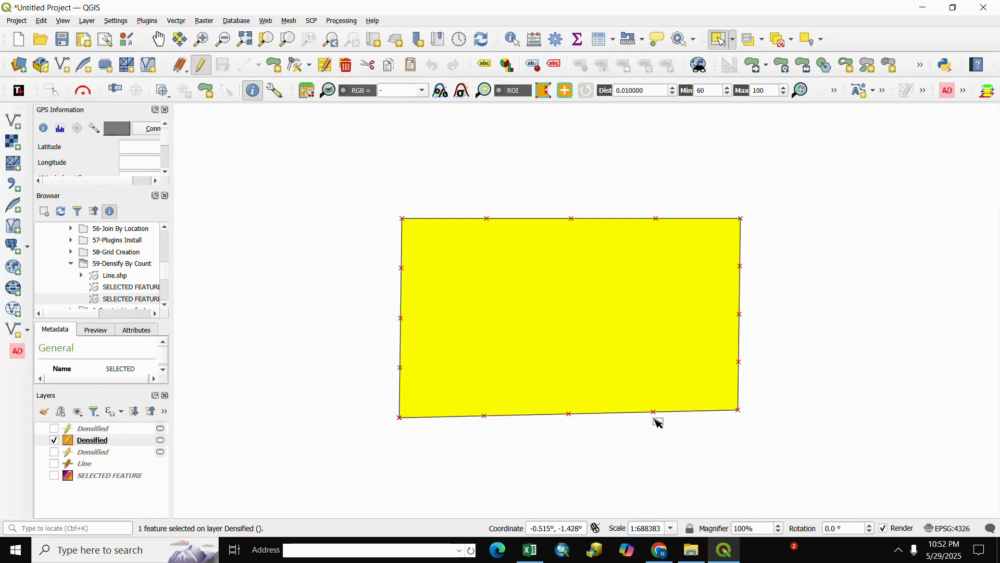
scroll(459, 330, "up", 1)
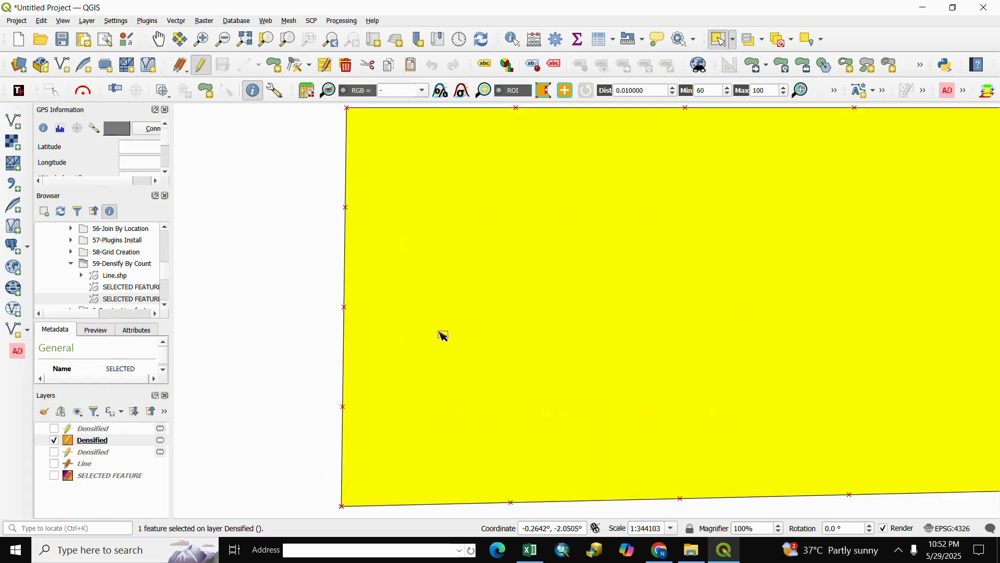
scroll(444, 336, "down", 1)
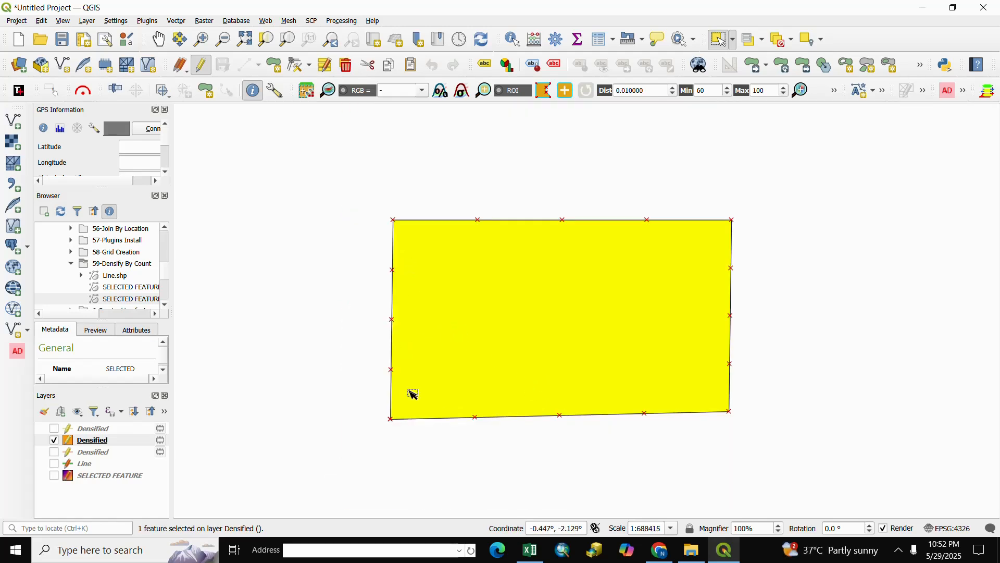